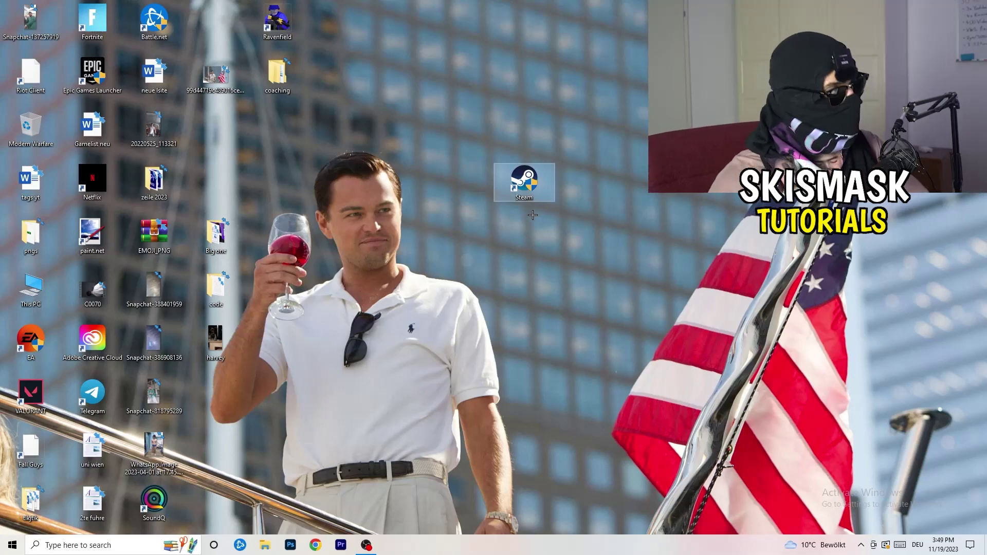
# Review the compatibility mode and administrator options in the Steam desktop shortcut's properties, and accept them
pyautogui.rightClick(532, 181)
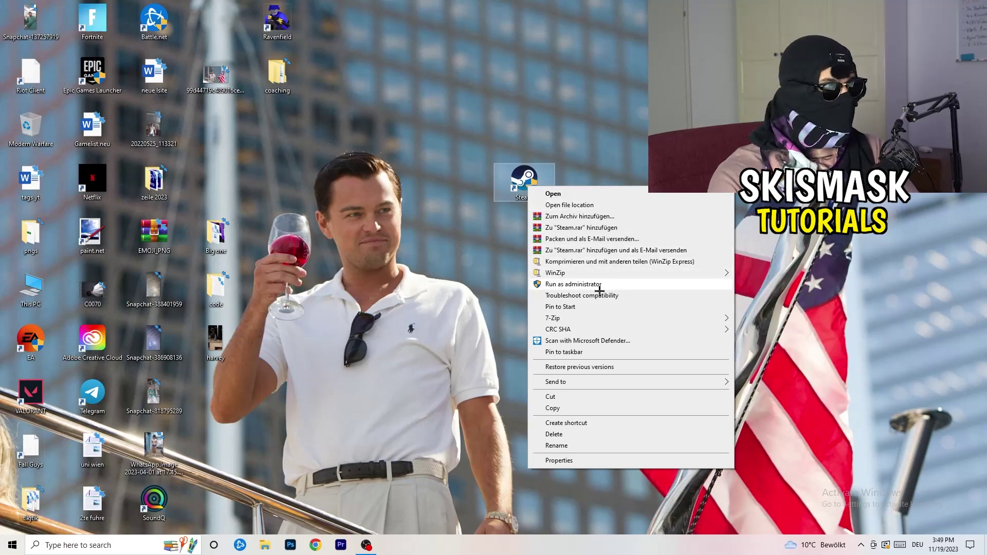
pyautogui.click(571, 461)
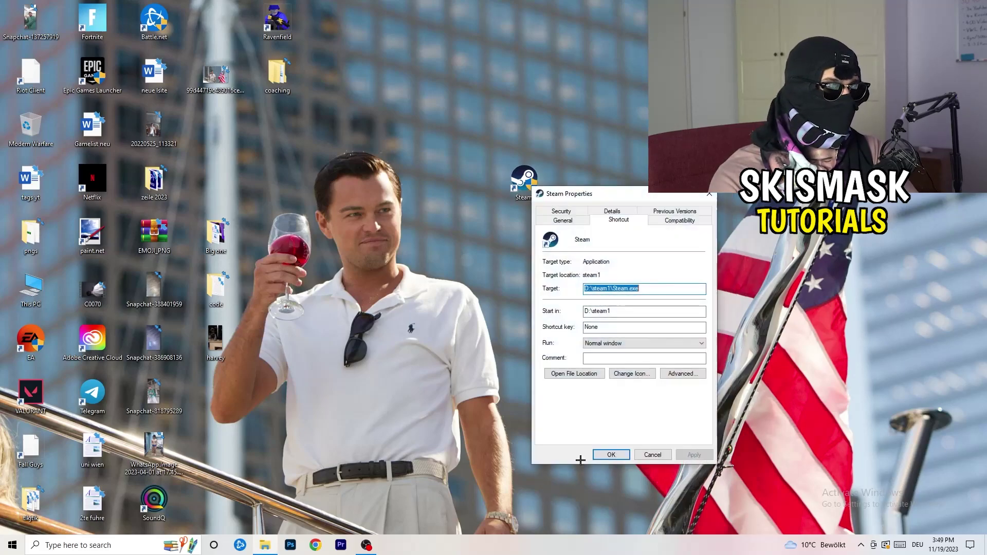
pyautogui.moveTo(617, 191); pyautogui.dragTo(438, 147)
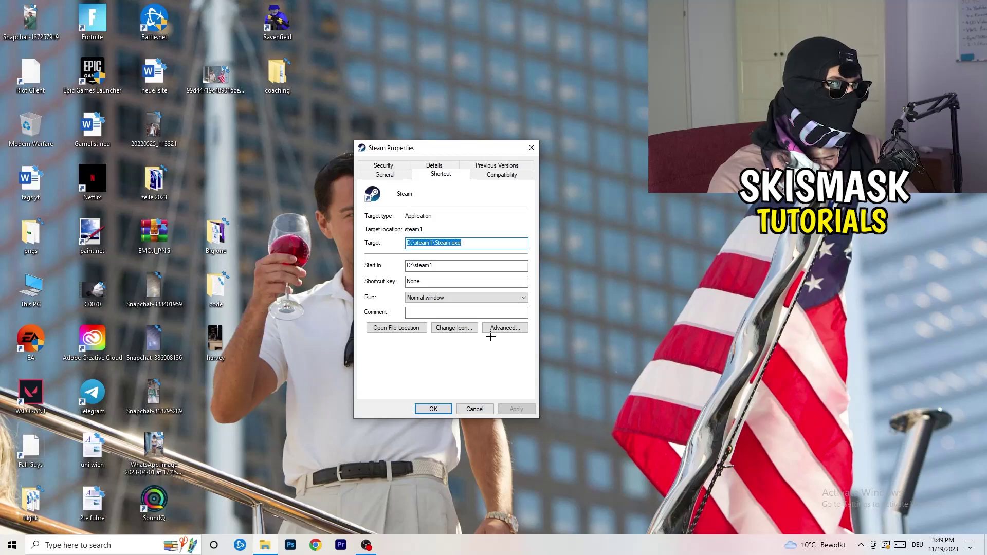
pyautogui.click(501, 175)
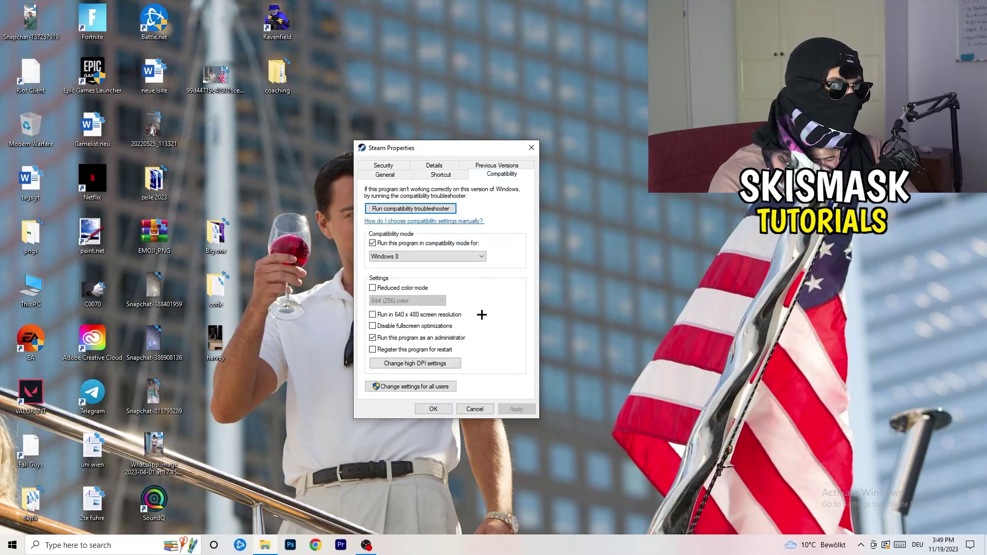
pyautogui.moveTo(454, 151); pyautogui.dragTo(570, 108)
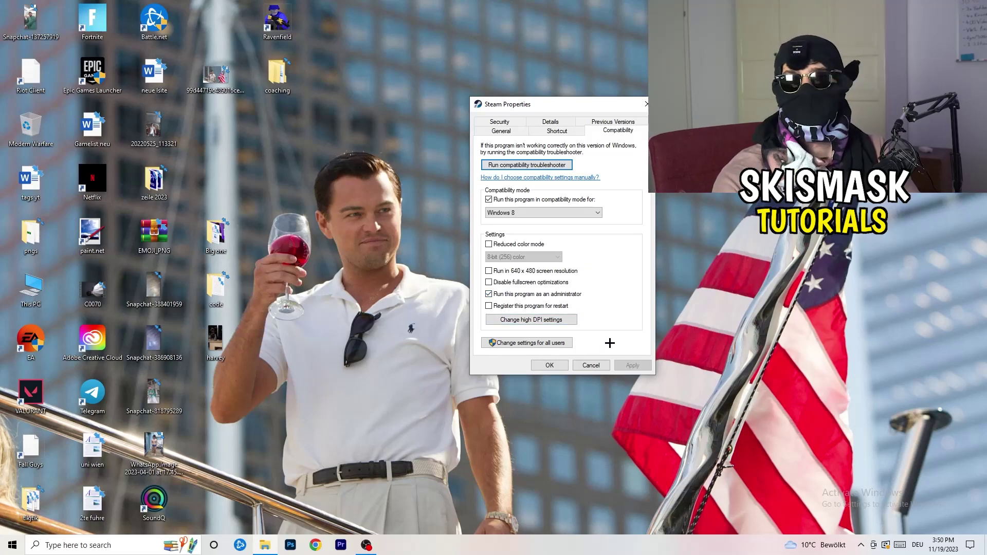
pyautogui.click(549, 365)
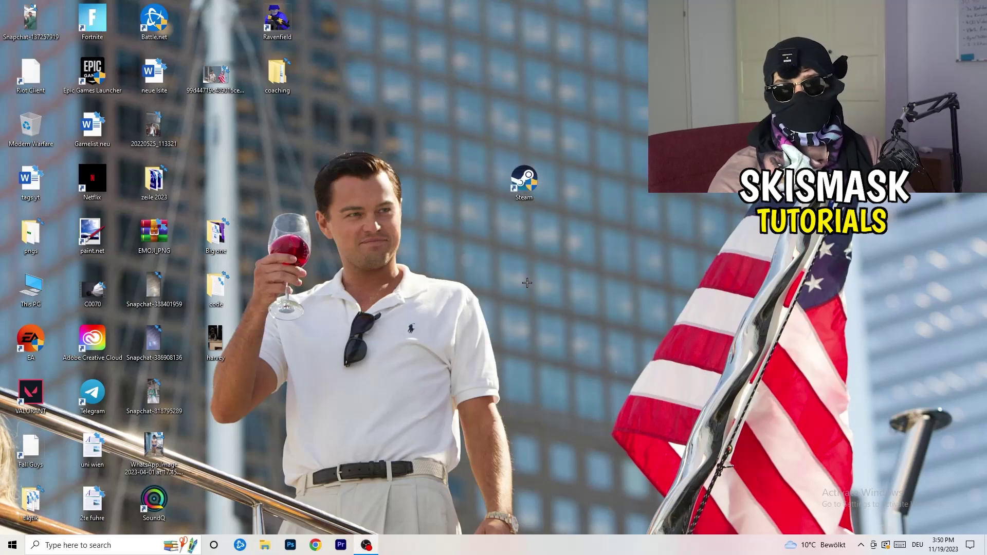
# Move the Steam shortcut closer to the other desktop icons and recheck the compatibility options in its properties
pyautogui.moveTo(527, 184); pyautogui.dragTo(467, 185)
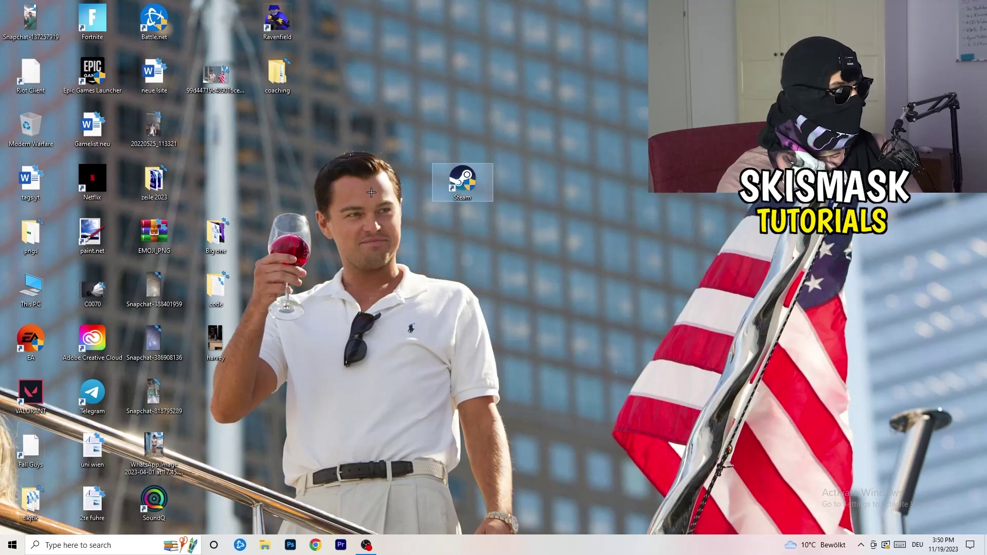
pyautogui.moveTo(466, 186); pyautogui.dragTo(343, 186)
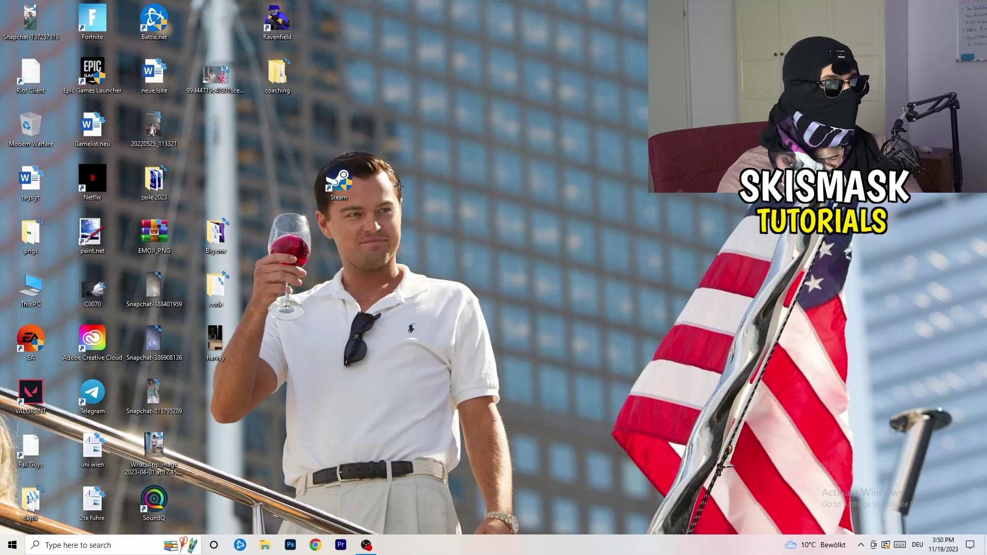
pyautogui.rightClick(339, 191)
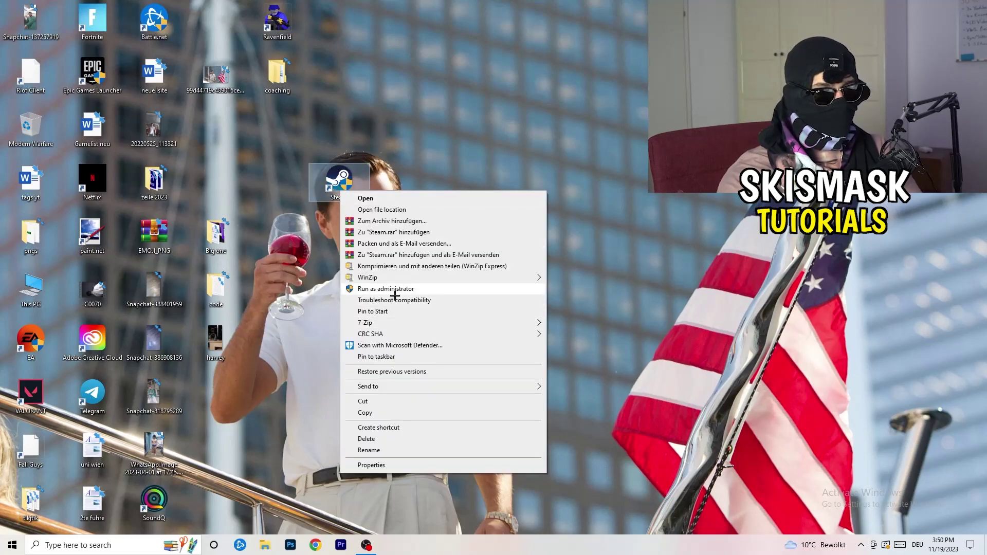
pyautogui.click(390, 464)
pyautogui.click(492, 226)
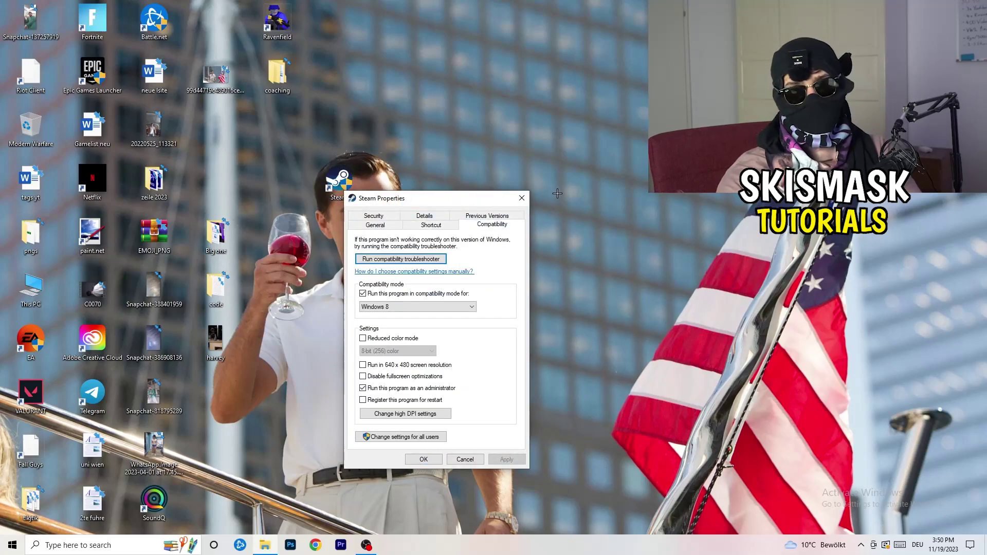
pyautogui.click(522, 198)
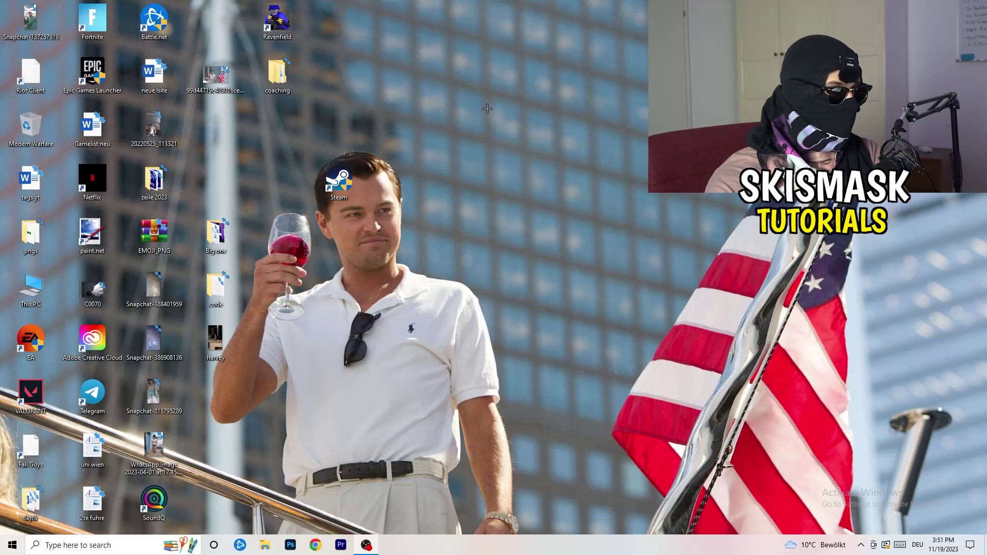
# Open Task Manager and maximize its window
pyautogui.moveTo(498, 553)
pyautogui.mouseDown()
pyautogui.moveTo(842, 286)
pyautogui.moveTo(555, 482)
pyautogui.moveTo(501, 524)
pyautogui.moveTo(503, 548)
pyautogui.mouseUp()
pyautogui.rightClick(502, 548)
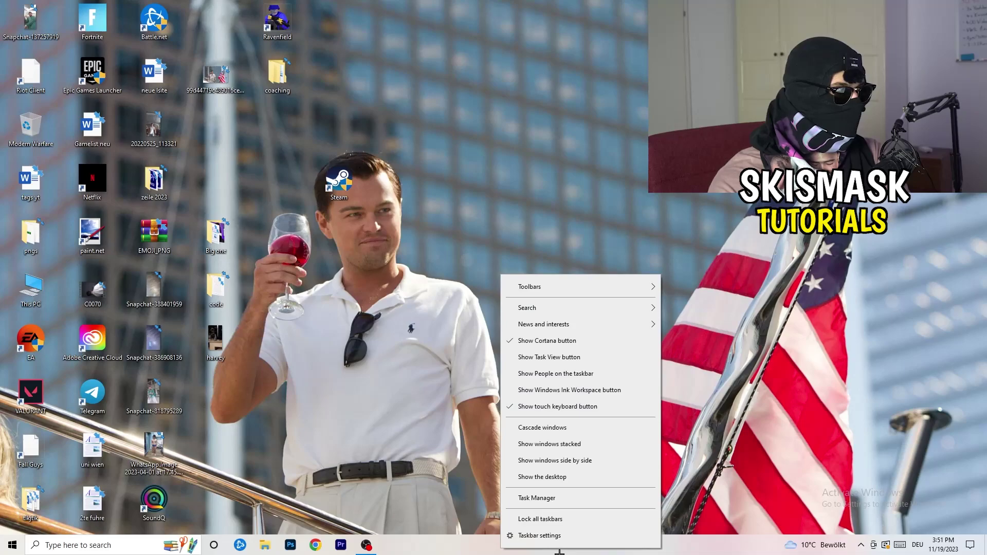
pyautogui.click(550, 498)
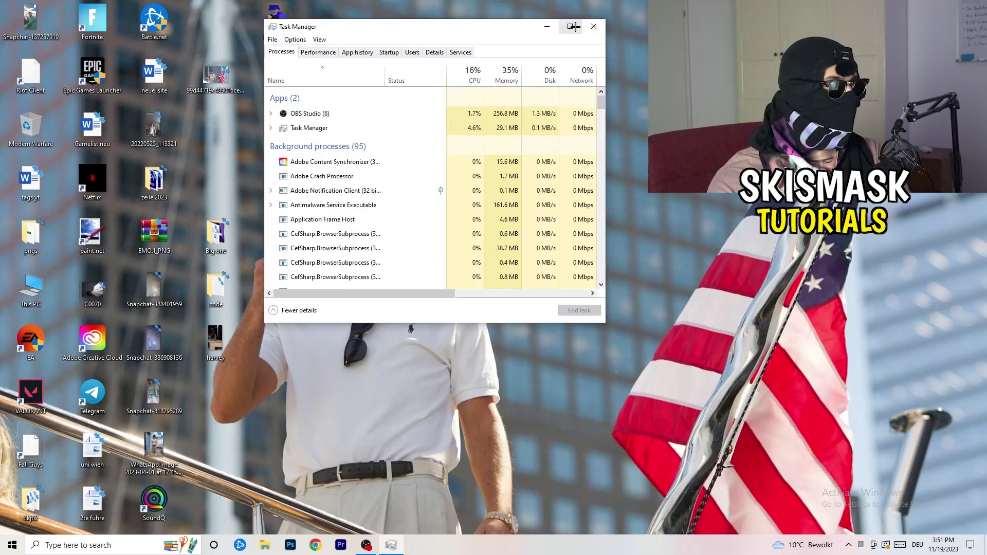
pyautogui.click(571, 25)
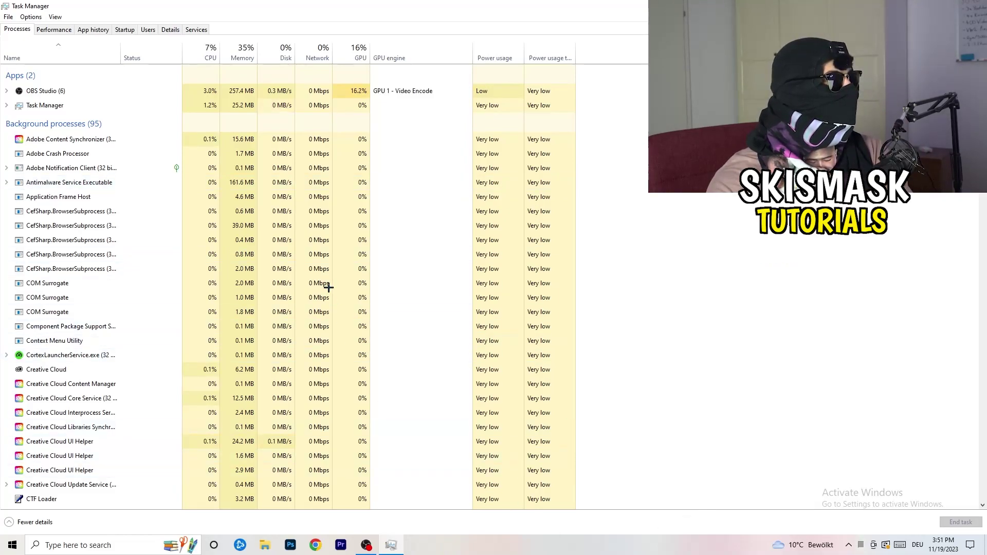
# Show the priority options for a Creative Cloud UI Helper.exe process in Task Manager's detailed process list
pyautogui.click(165, 29)
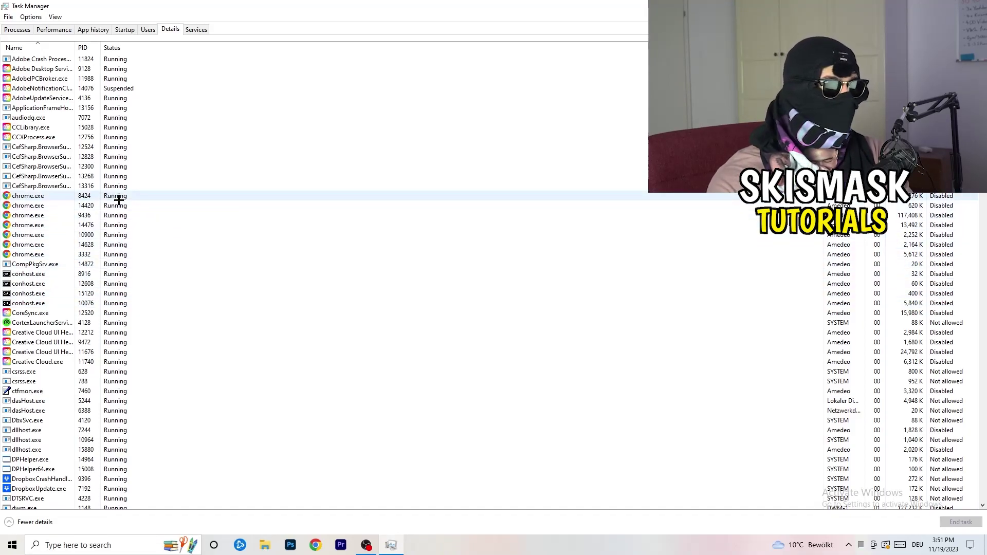
pyautogui.scroll(-3, 118, 200)
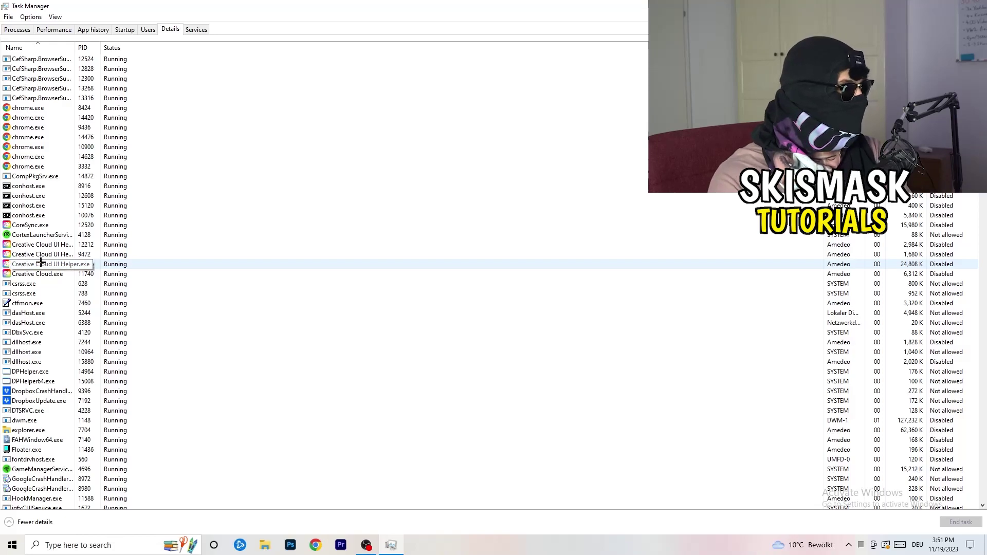
pyautogui.rightClick(41, 263)
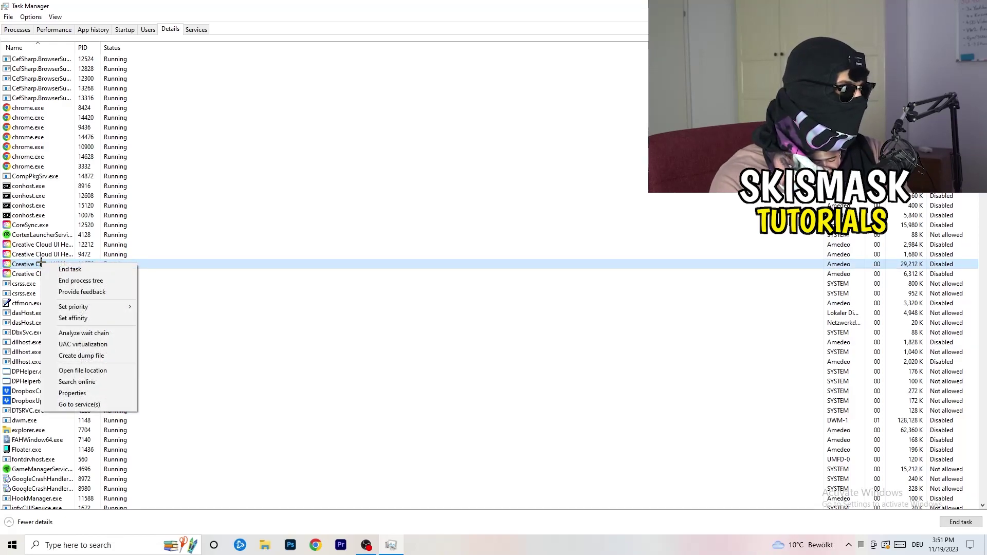
pyautogui.moveTo(90, 309)
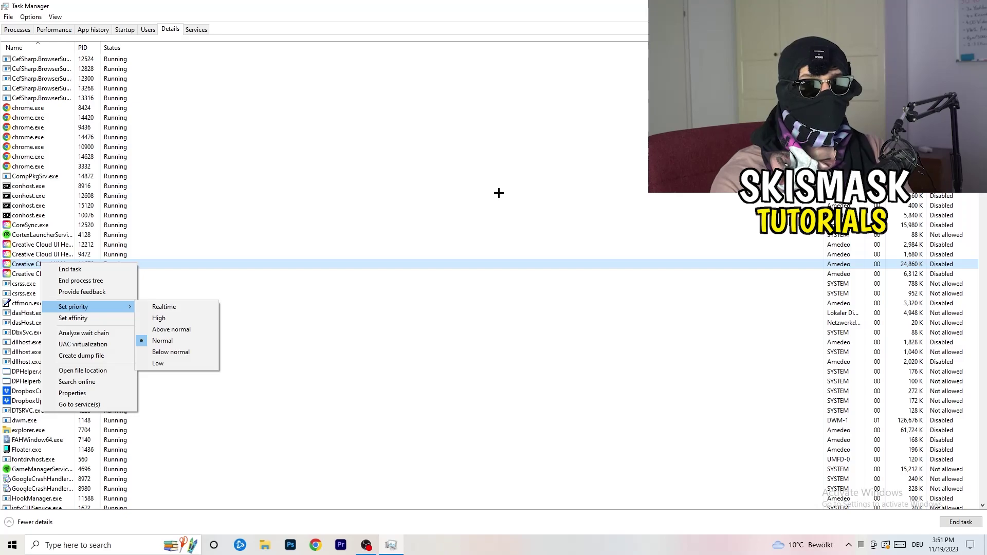
# Show the startup programs and bring up the actions for File Association Helper, dismissing them without disabling it
pyautogui.click(125, 29)
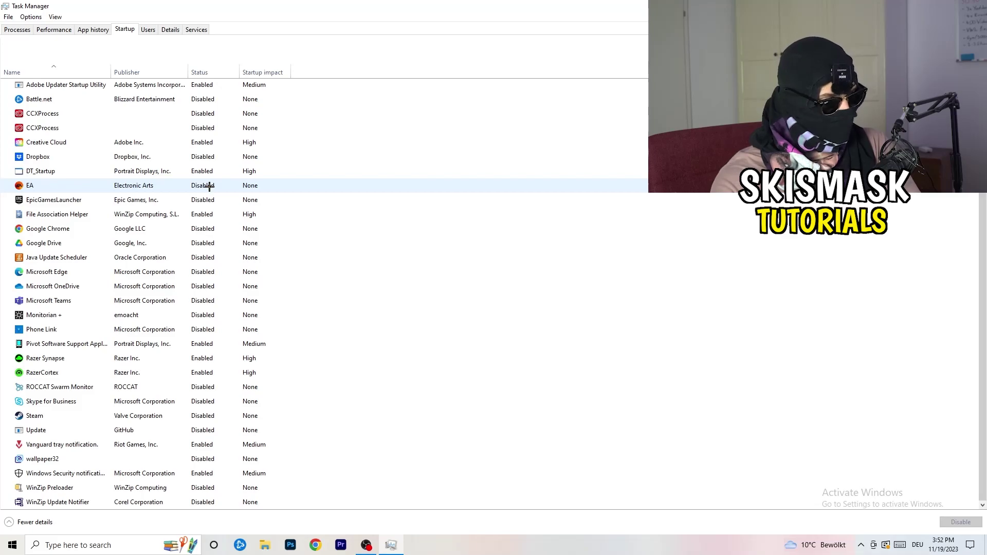
pyautogui.rightClick(205, 214)
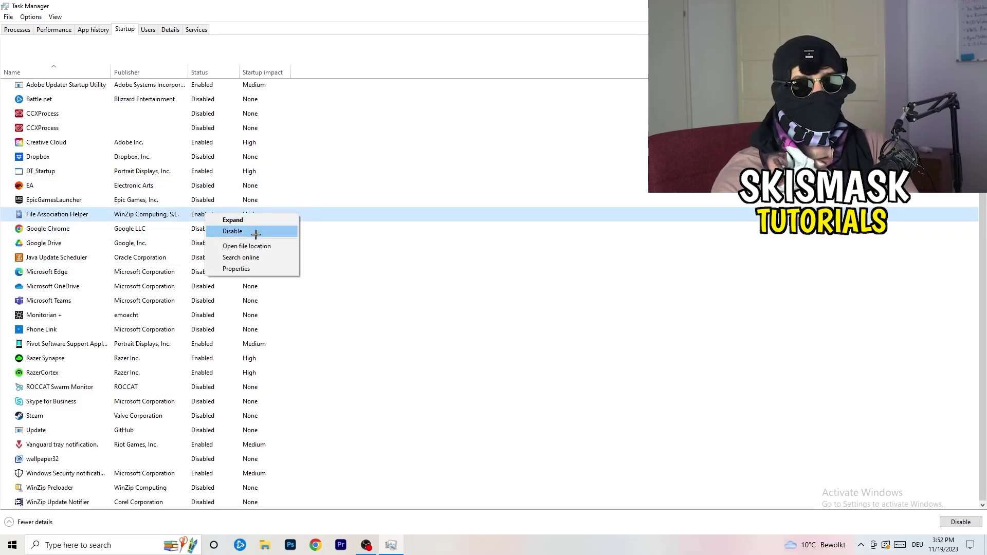
pyautogui.click(403, 75)
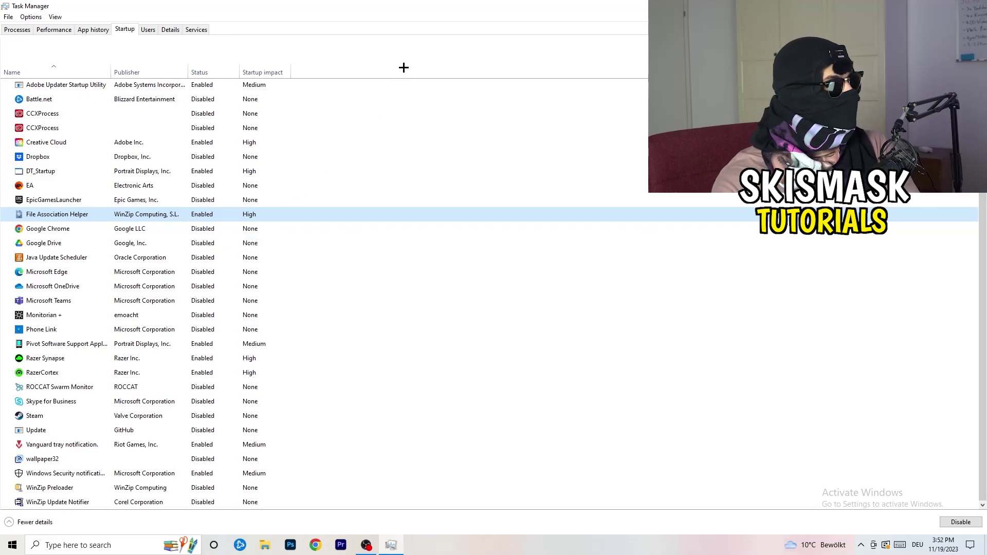
# Return to the running processes and sort them by GPU usage in descending and ascending order
pyautogui.click(26, 30)
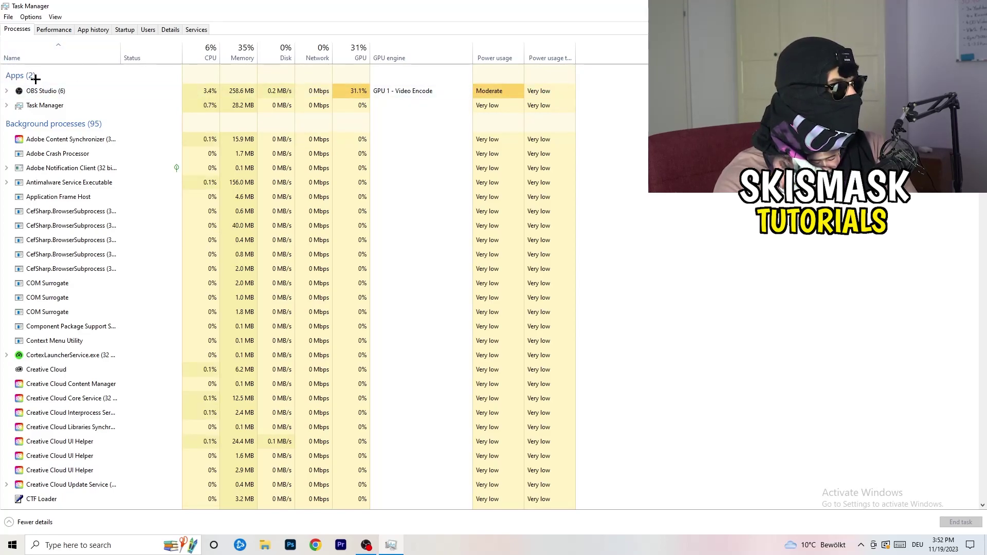
pyautogui.click(203, 51)
pyautogui.click(347, 46)
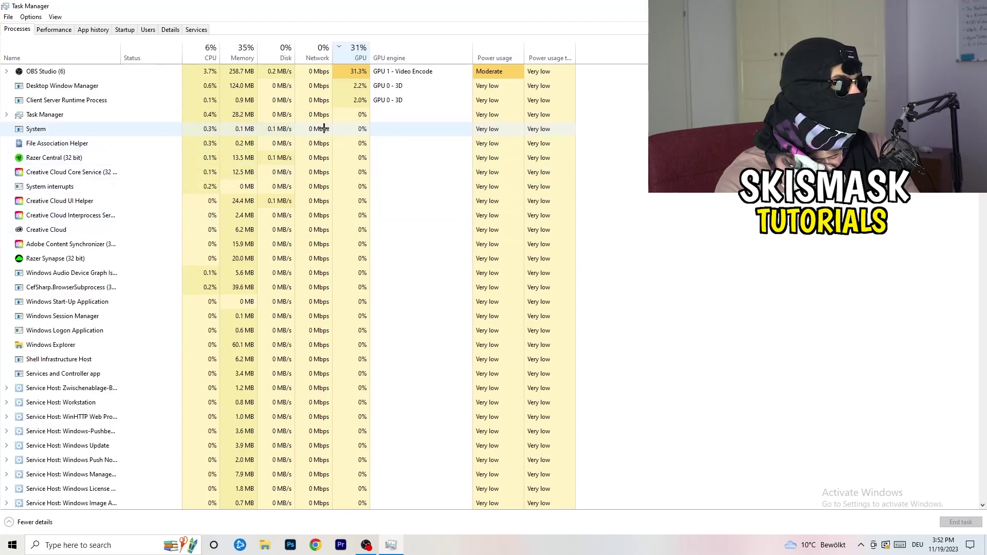
pyautogui.click(356, 54)
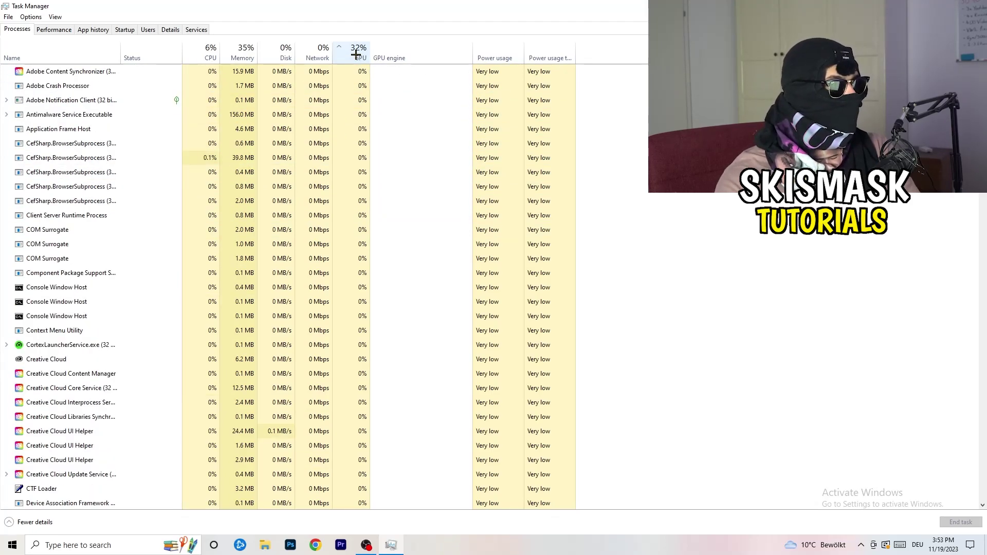
# Look through the process list and show the end-task option for the Microsoft Windows Search indexer without ending it
pyautogui.scroll(-4, 361, 163)
pyautogui.scroll(-9, 362, 163)
pyautogui.scroll(13, 364, 163)
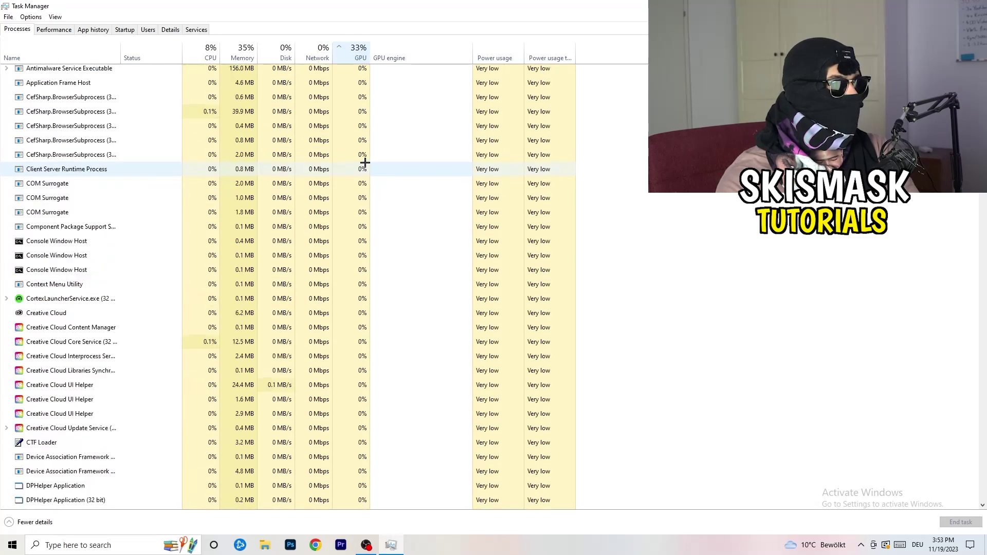
pyautogui.scroll(-18, 365, 161)
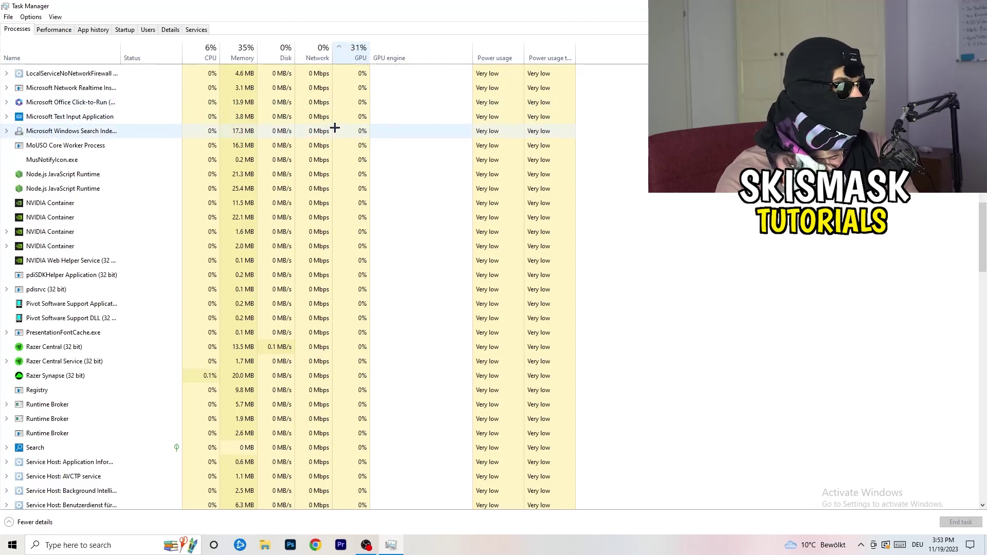
pyautogui.rightClick(334, 129)
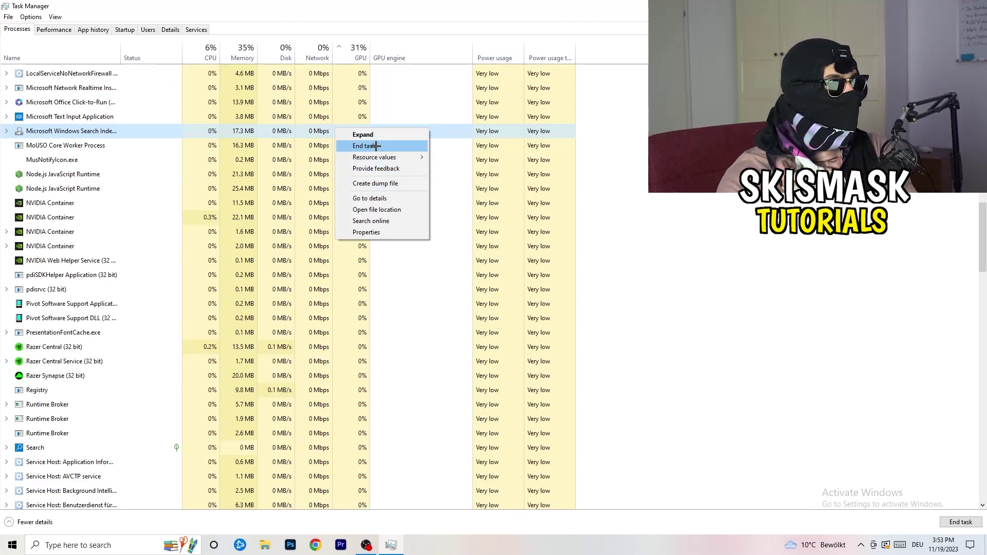
pyautogui.click(204, 53)
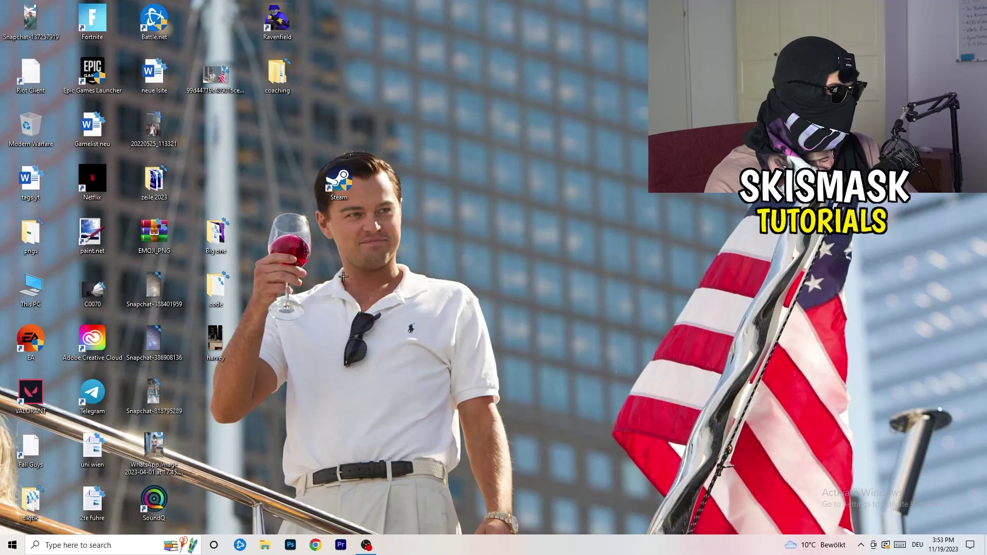
# Switch to Windows Settings, review the Xbox Game Bar, Captures and Game Mode options for gaming, and return to the settings overview
pyautogui.click(3, 550)
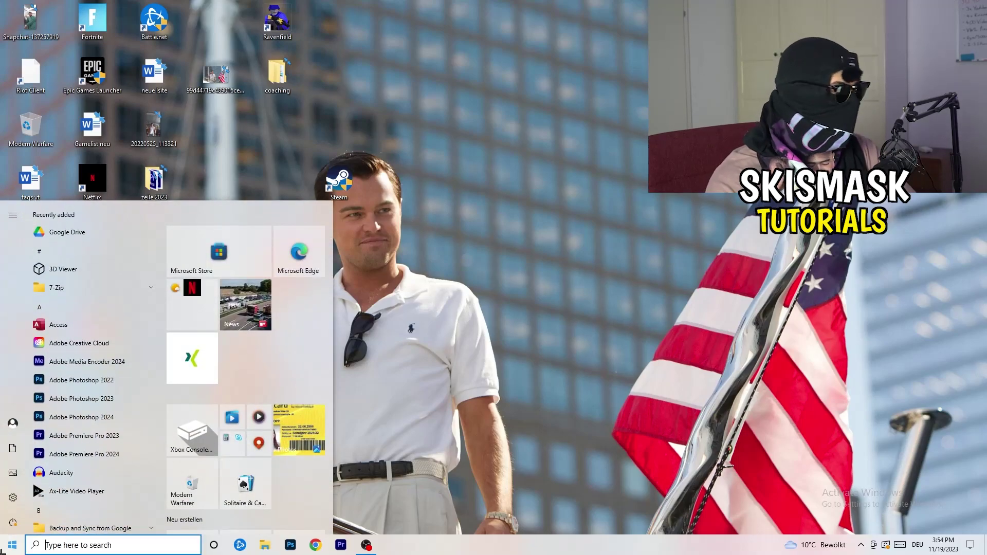
pyautogui.click(13, 498)
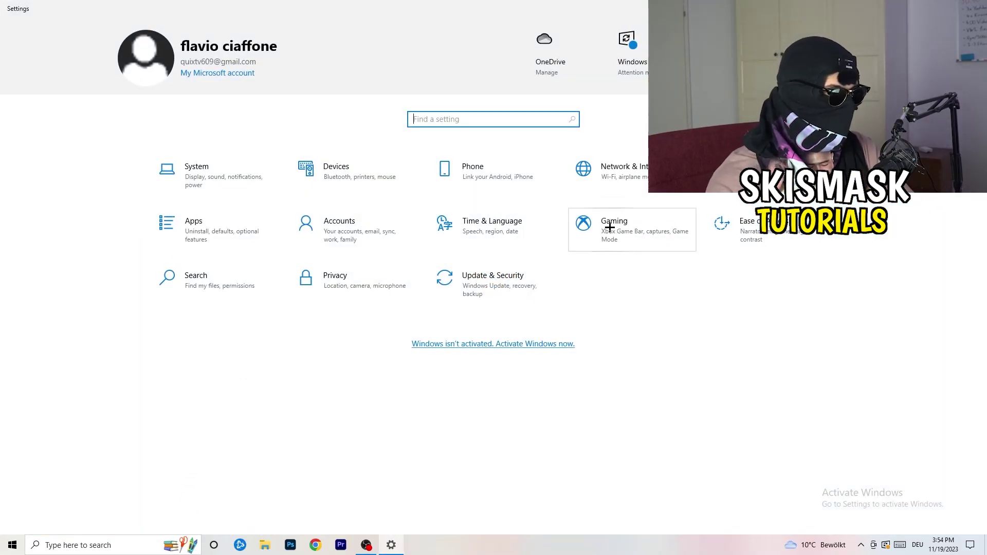
pyautogui.click(584, 224)
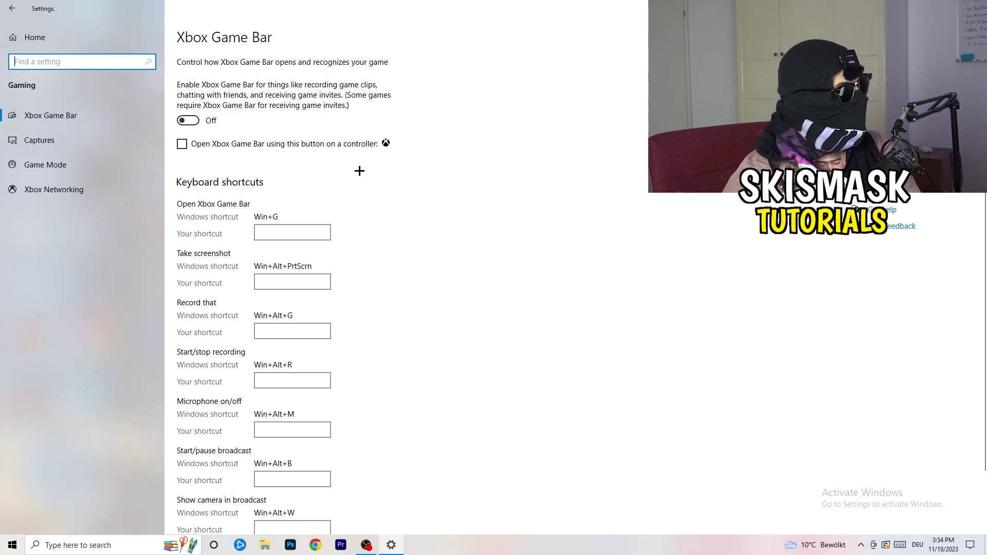
pyautogui.click(87, 135)
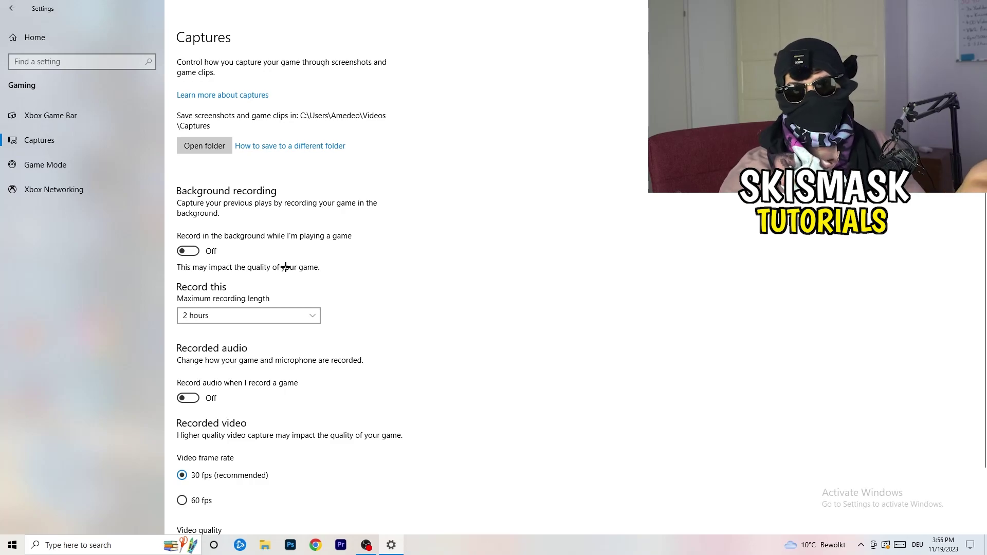
pyautogui.scroll(-2, 284, 265)
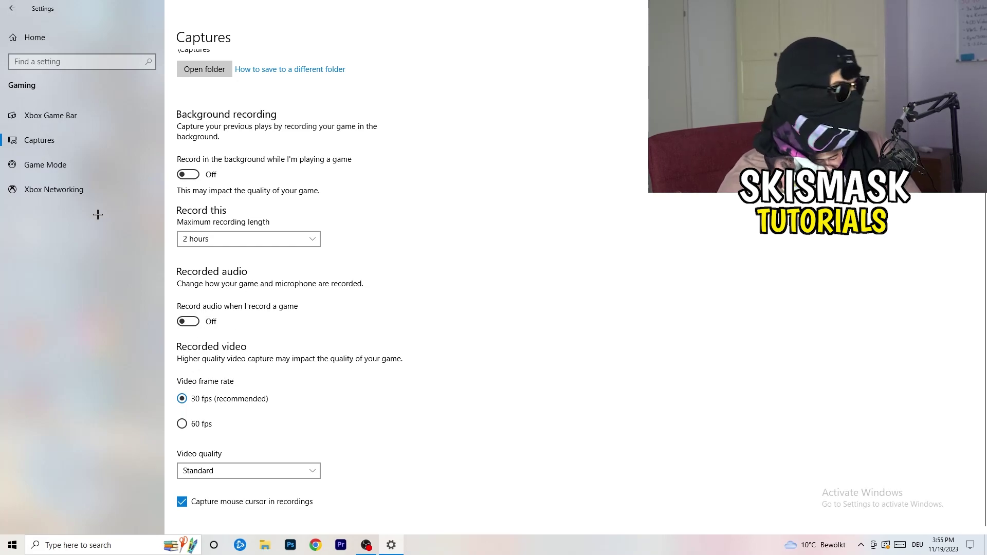
pyautogui.click(22, 165)
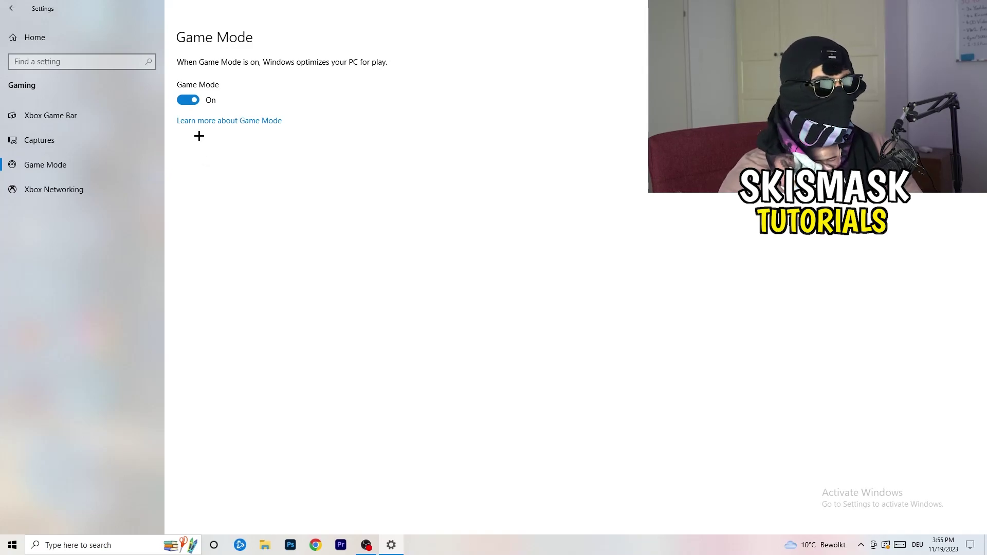
pyautogui.click(12, 8)
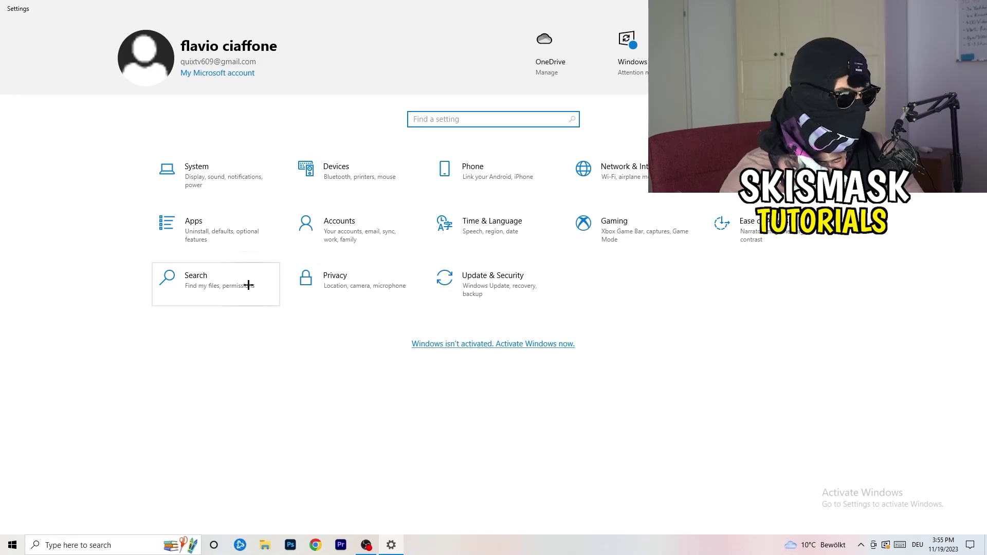
# Review the Windows Update page under Update & Security, briefly uncovering the desktop, and return to the settings overview
pyautogui.click(509, 300)
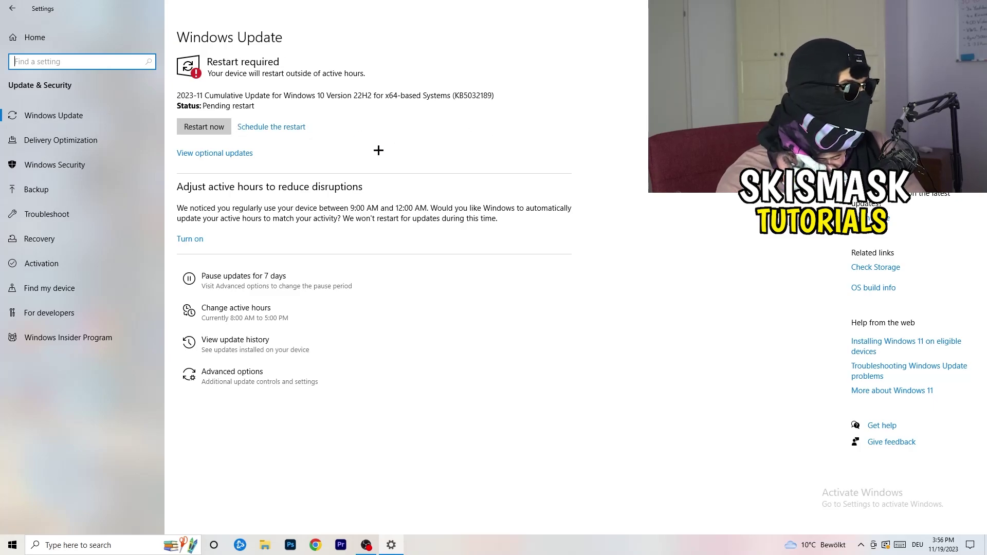
pyautogui.moveTo(499, 8); pyautogui.dragTo(161, 381)
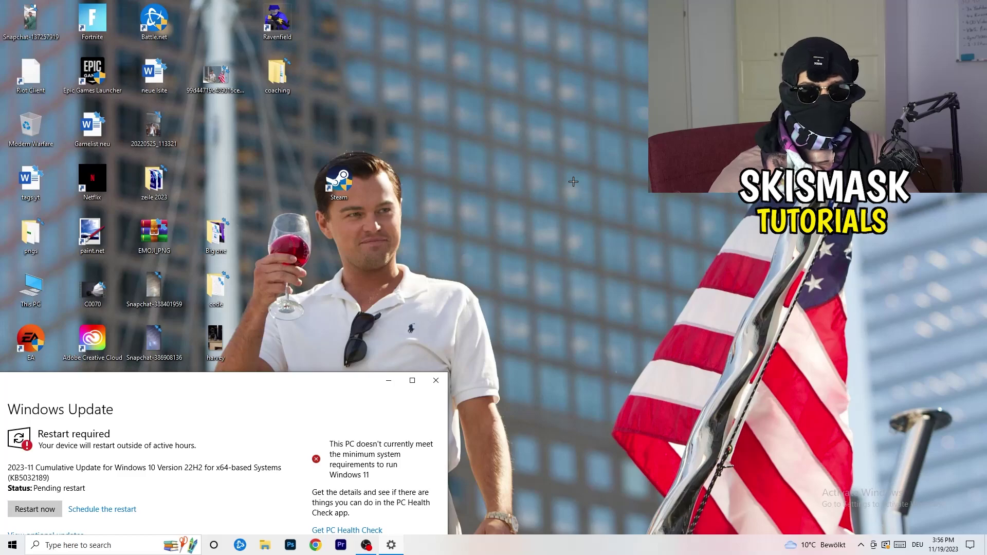
pyautogui.click(412, 381)
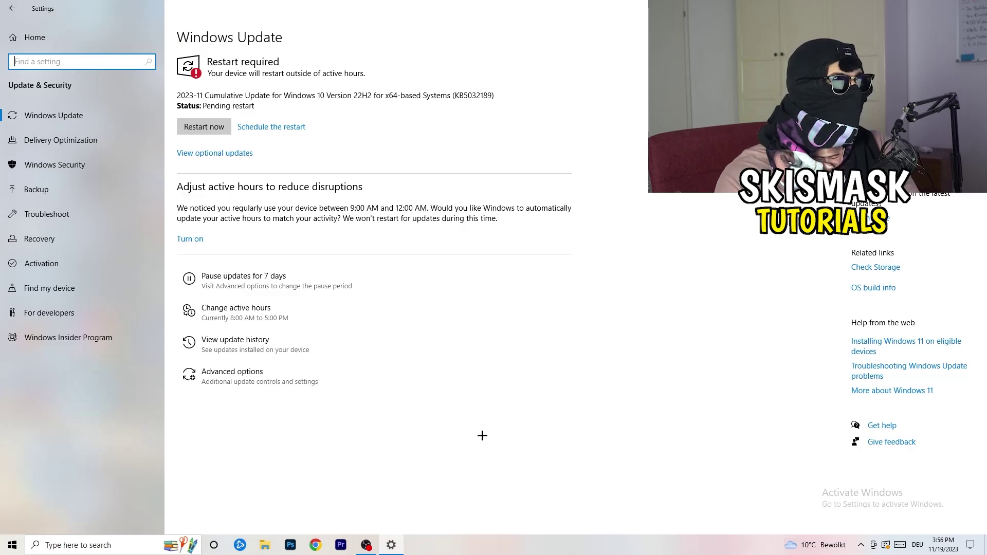
pyautogui.click(26, 44)
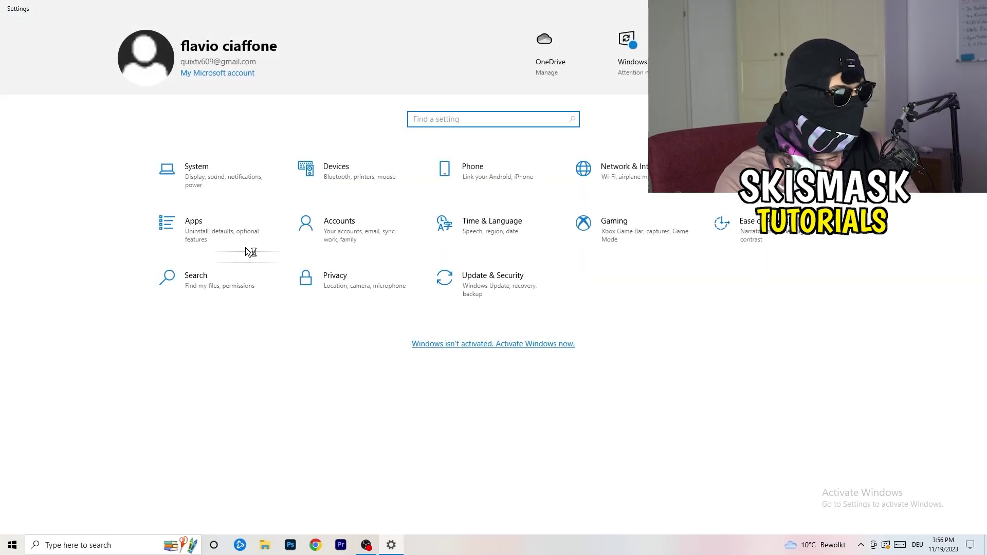
# Review the Display settings under System down to Scale and layout, and view the display resolution choices without selecting one
pyautogui.click(210, 175)
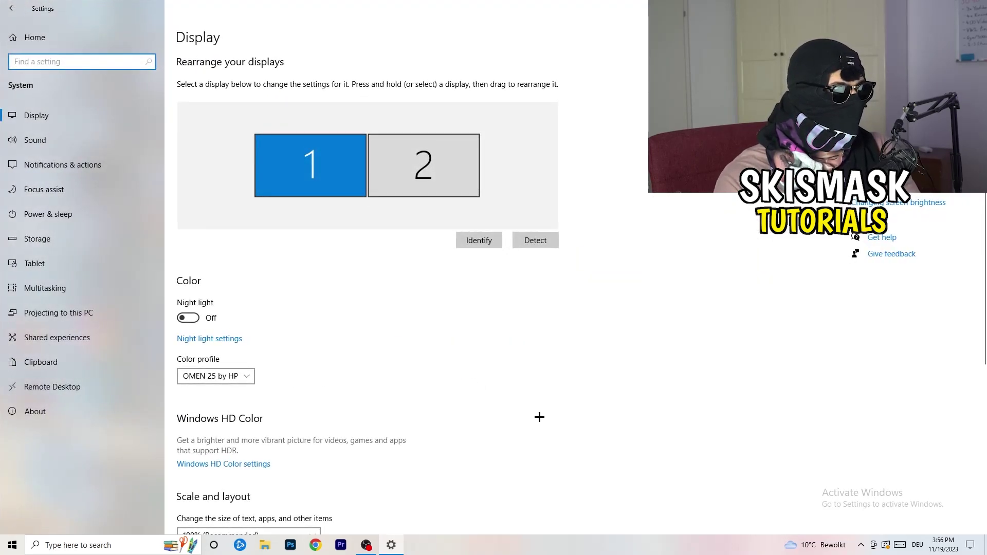
pyautogui.click(188, 39)
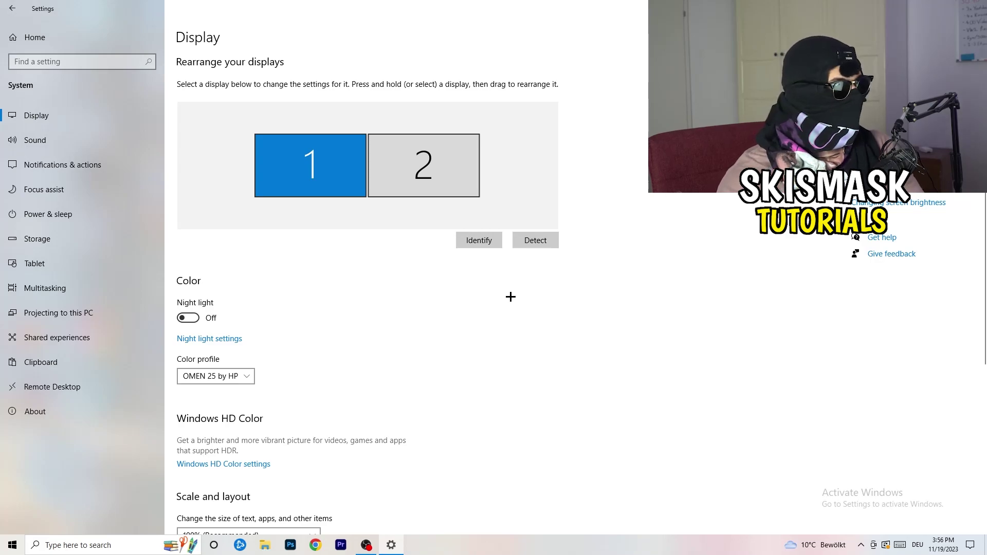
pyautogui.scroll(-3, 386, 259)
pyautogui.scroll(-2, 386, 259)
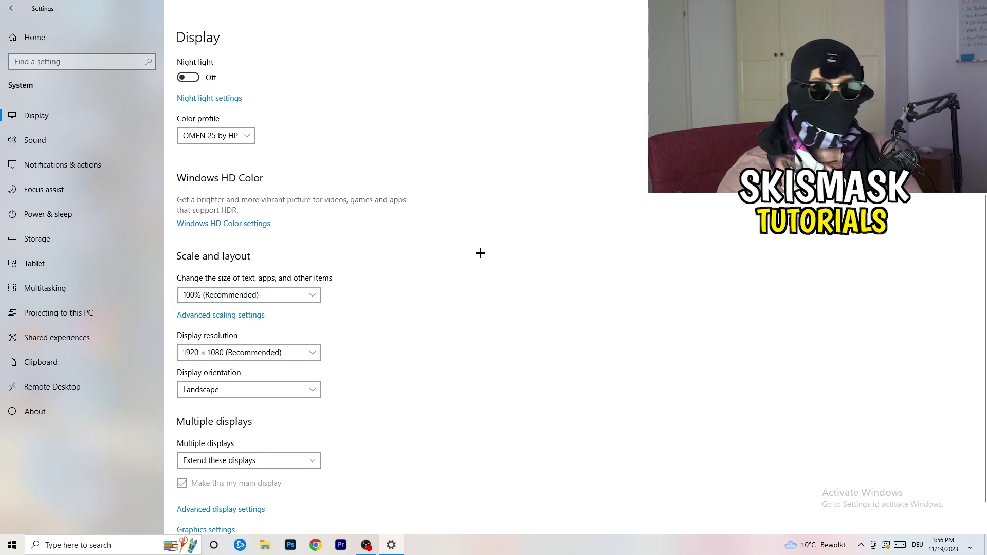
pyautogui.scroll(-1, 237, 280)
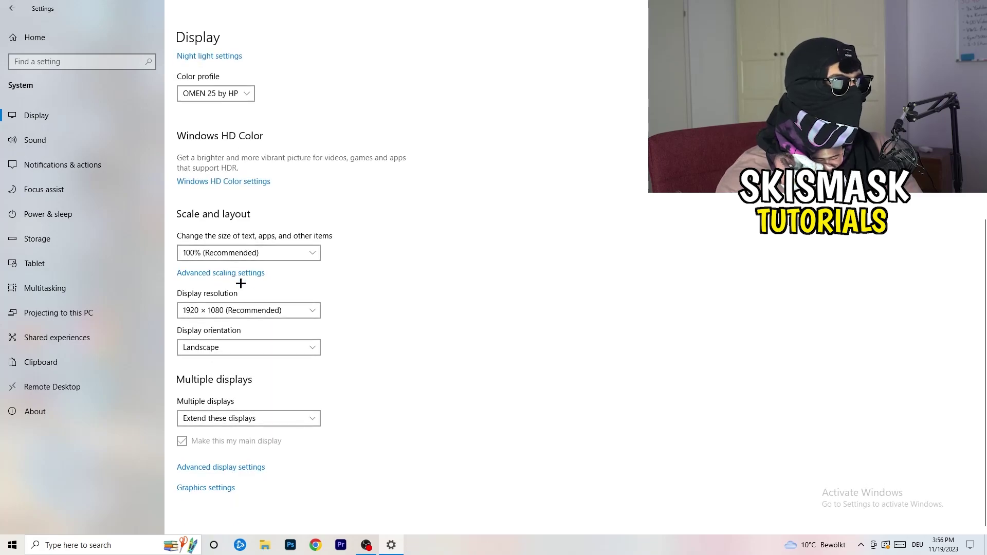
pyautogui.click(267, 315)
pyautogui.click(497, 284)
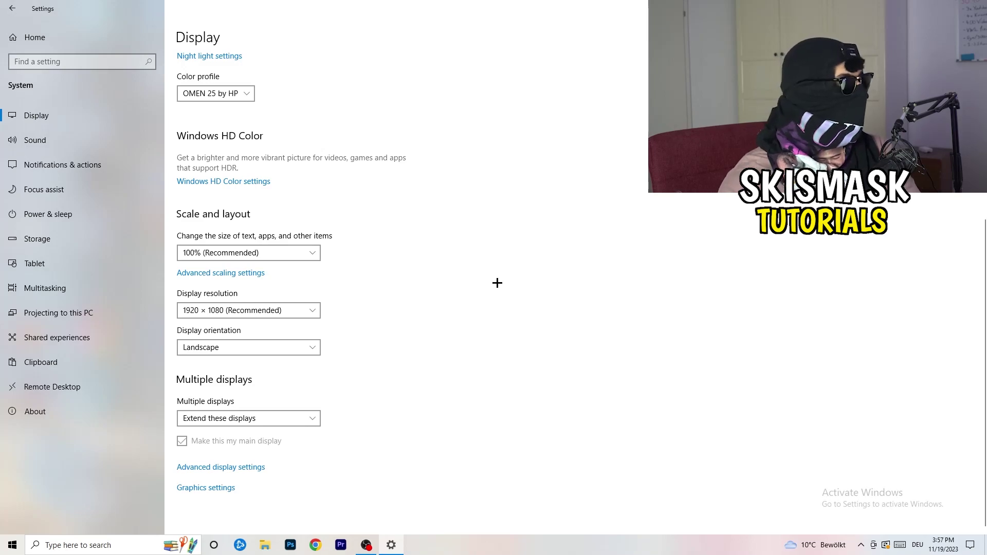
# Examine the available power plans in Power Options from the Power & sleep settings, including the additional plans, and close Power Options
pyautogui.click(66, 215)
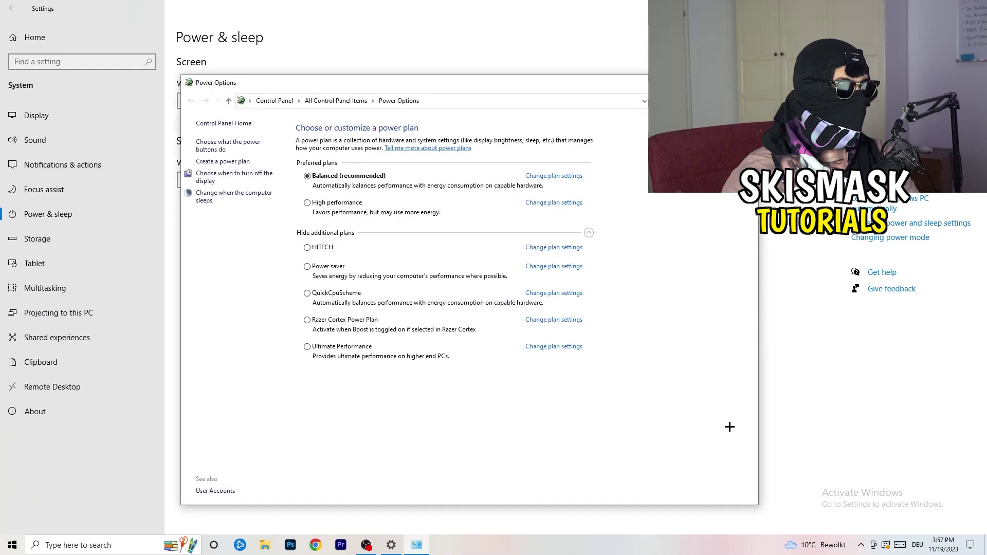
pyautogui.click(588, 233)
pyautogui.click(589, 233)
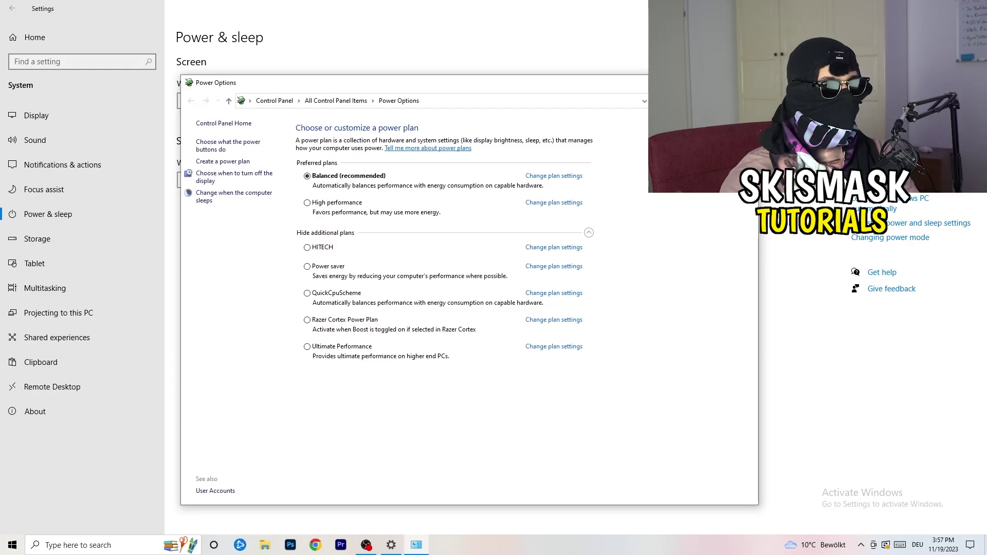
pyautogui.click(747, 82)
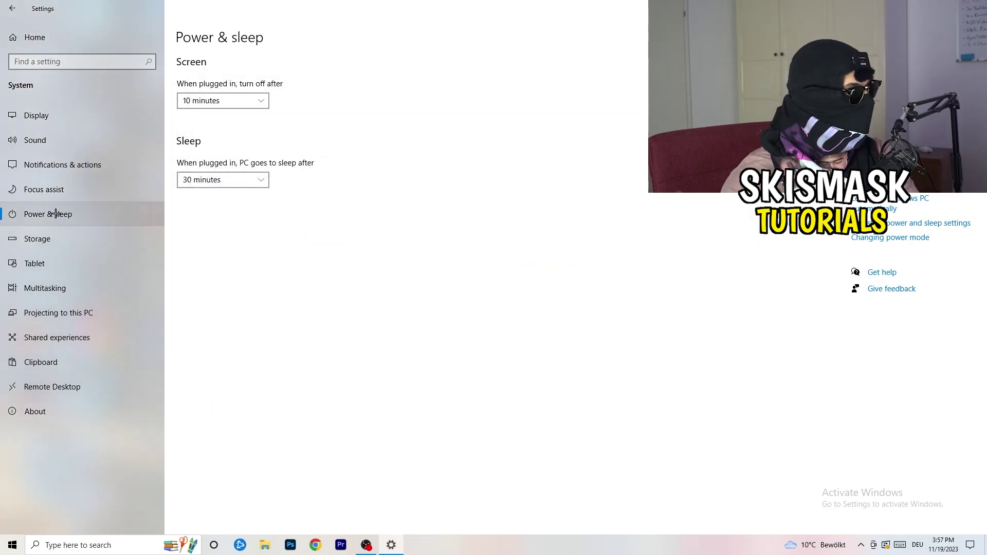
# Review the Storage settings and the Storage Sense configuration for temporary files and cleanup, and close Settings
pyautogui.click(60, 239)
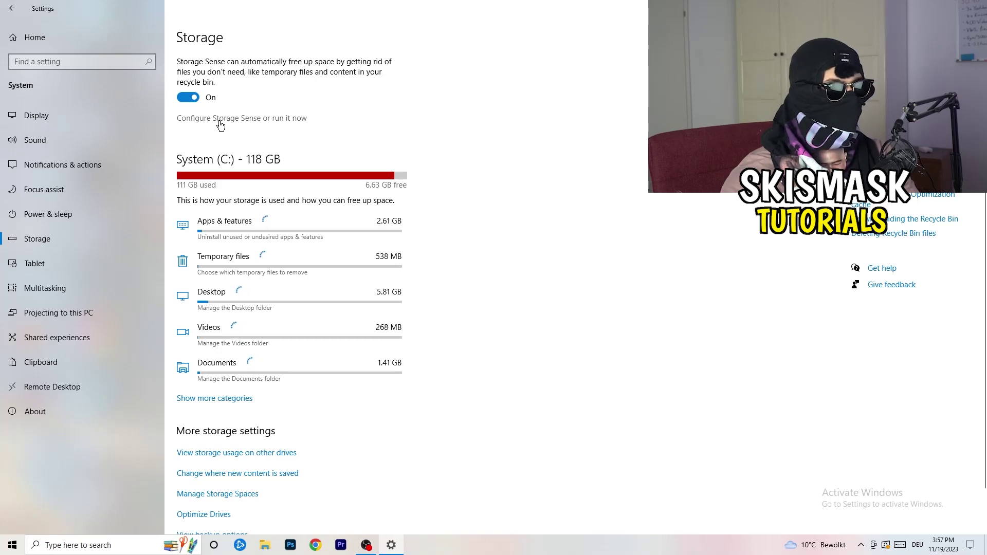
pyautogui.click(220, 119)
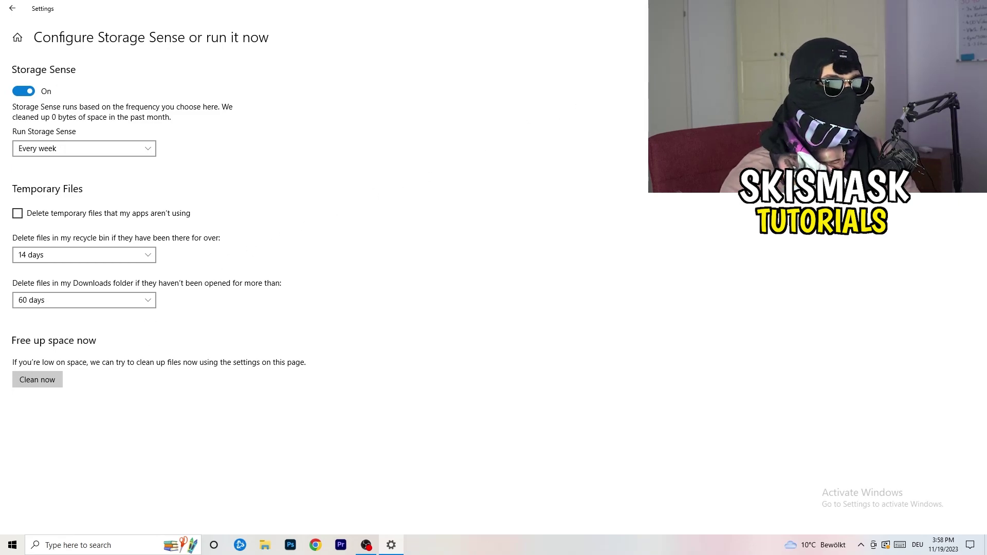
pyautogui.hotkey('alt', 'F4')
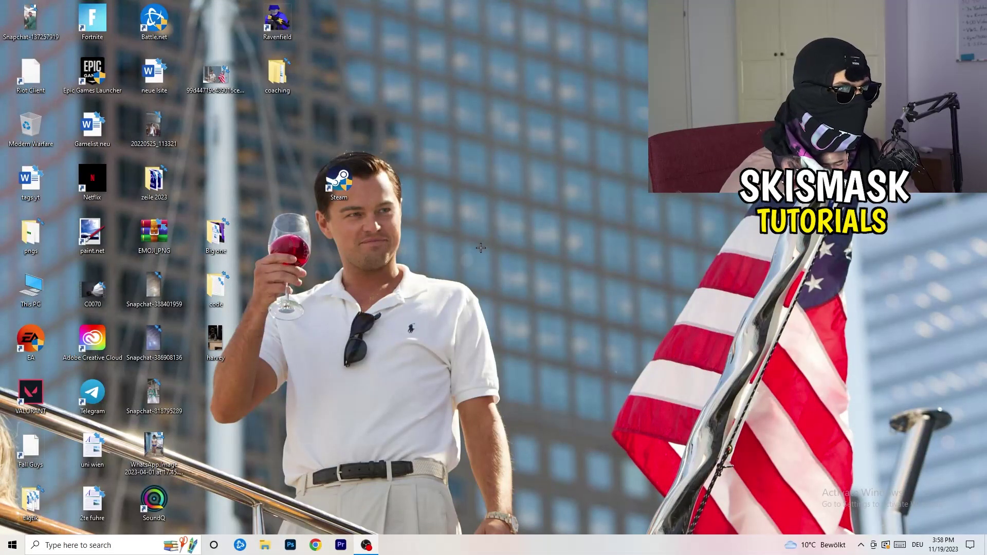